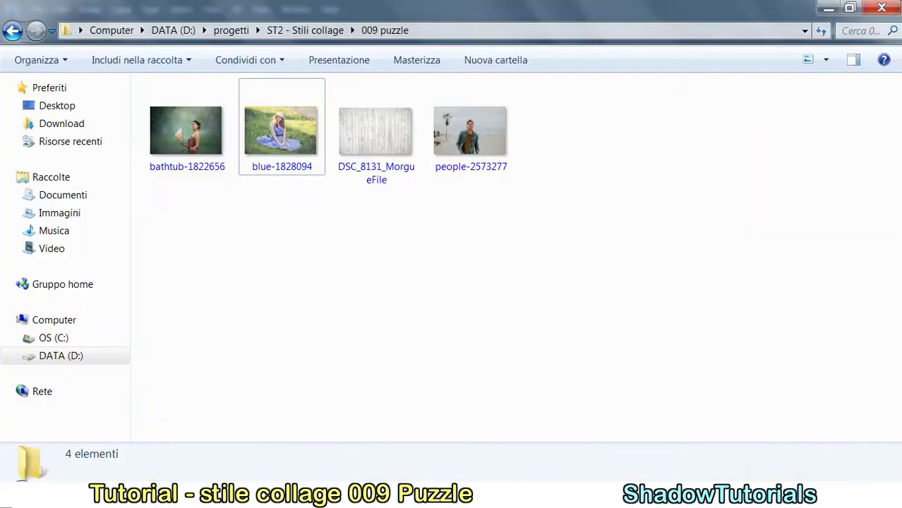
Step: Drag the DSC_8131_MorgueFile wood texture from the 009 puzzle folder into Photoshop
mouse_move(366, 143)
left_mouse_down()
mouse_move(413, 398)
mouse_move(354, 253)
left_mouse_up()
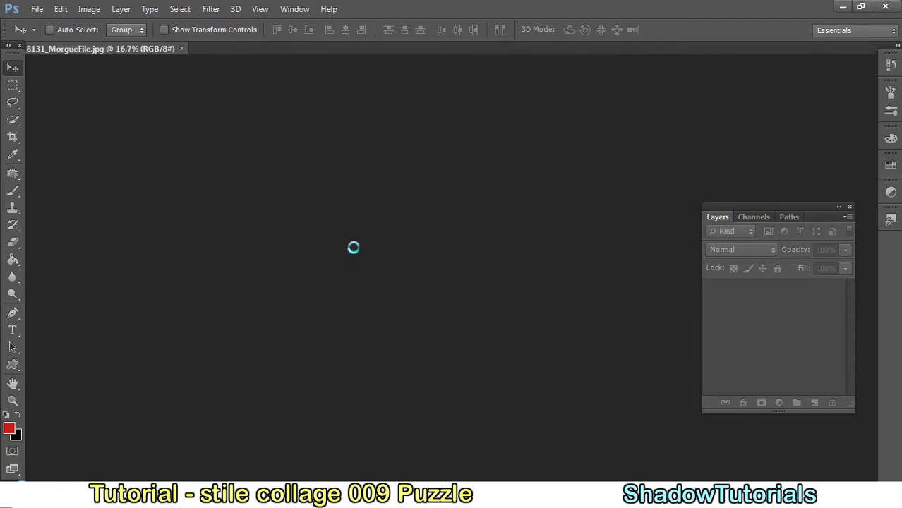
Step: Float and minimize the wood texture window, then bring the blue-1828094 photo into Photoshop
left_click_drag(132, 47, 149, 69)
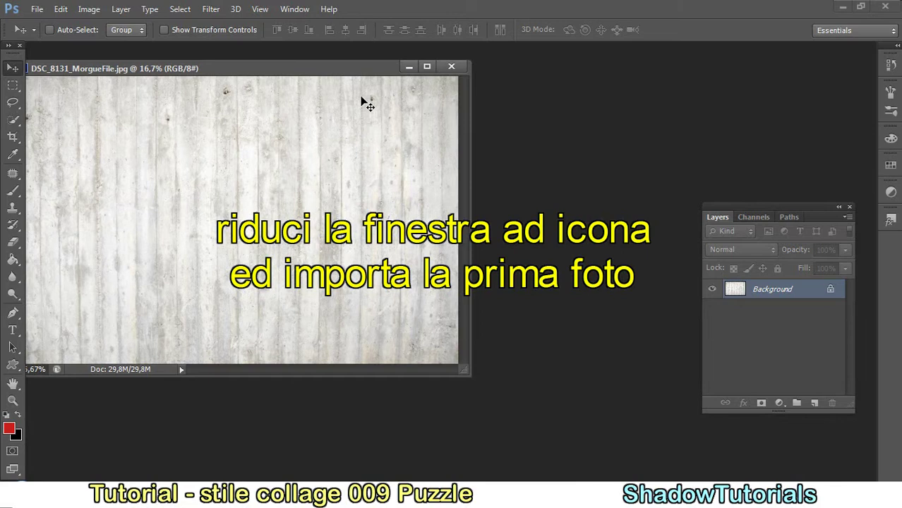
left_click(408, 68)
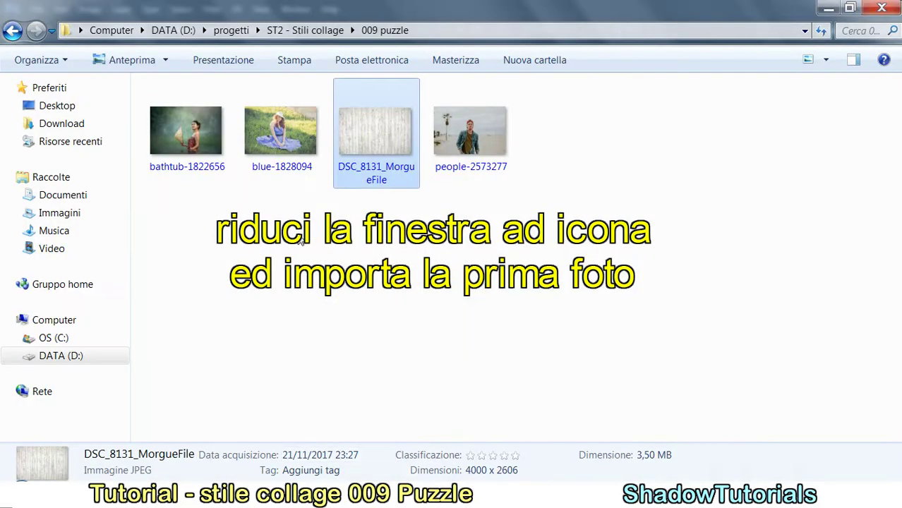
mouse_move(277, 143)
left_mouse_down()
mouse_move(367, 306)
mouse_move(394, 322)
left_mouse_up()
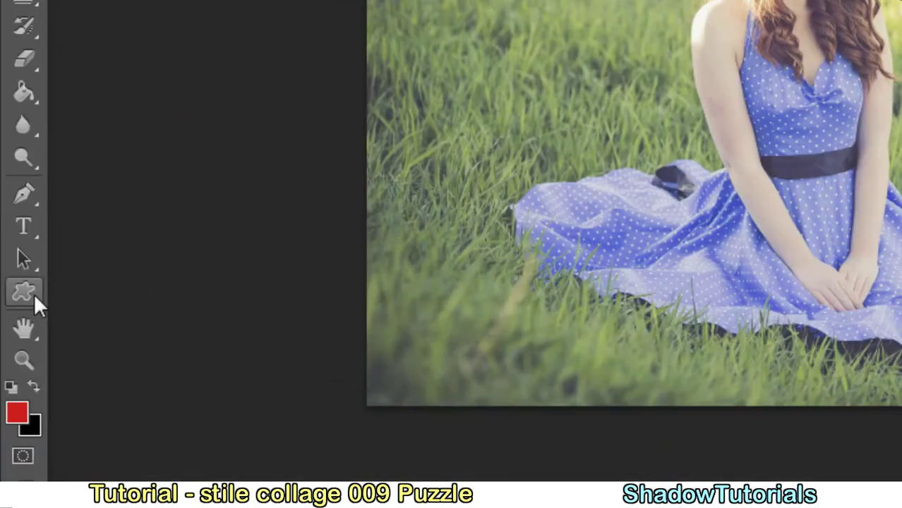
Step: Switch to the Custom Shape Tool and replace the picker's shapes with the Objects set
right_click(33, 292)
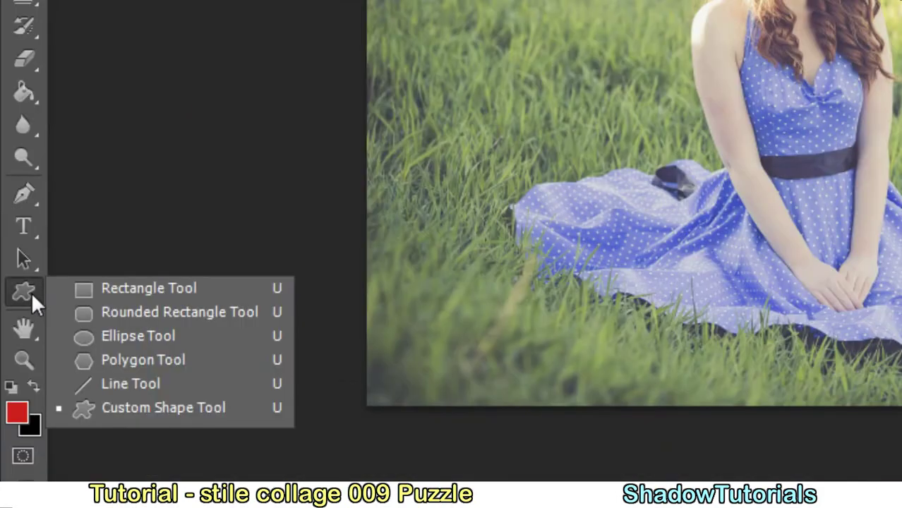
left_click(229, 408)
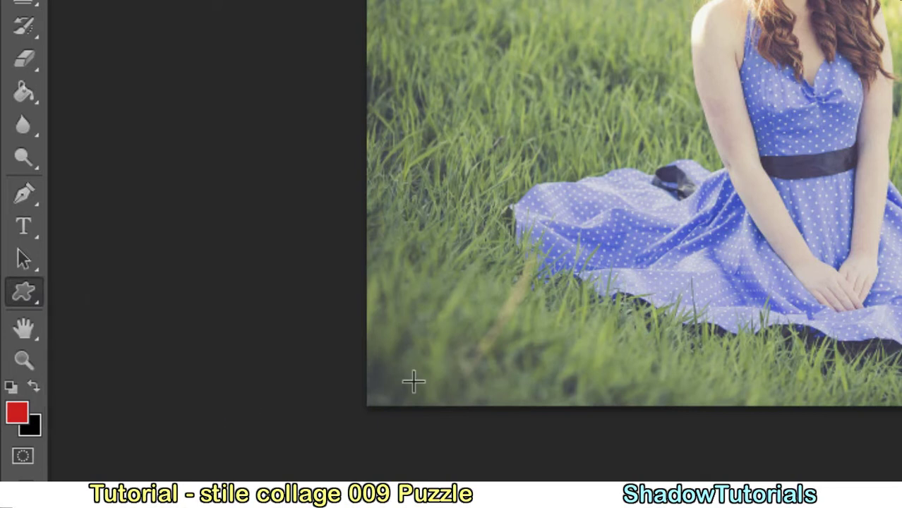
right_click(376, 71)
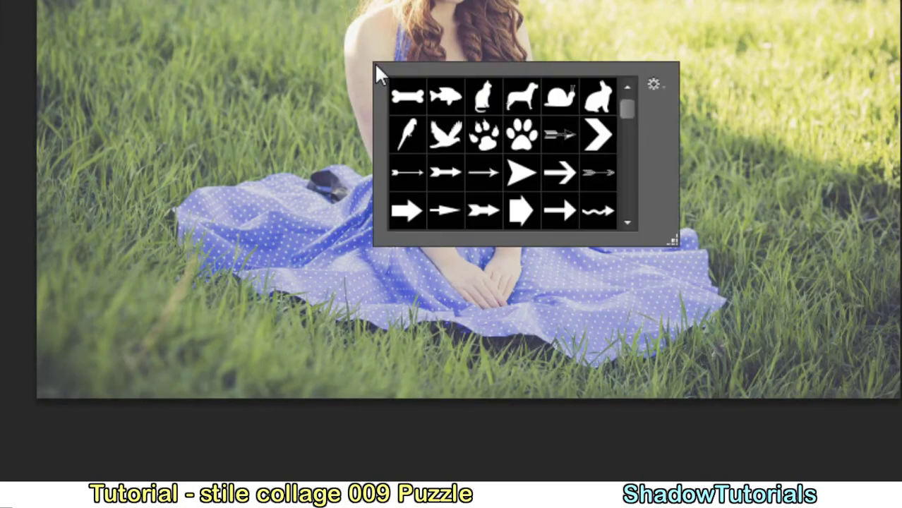
left_click(652, 84)
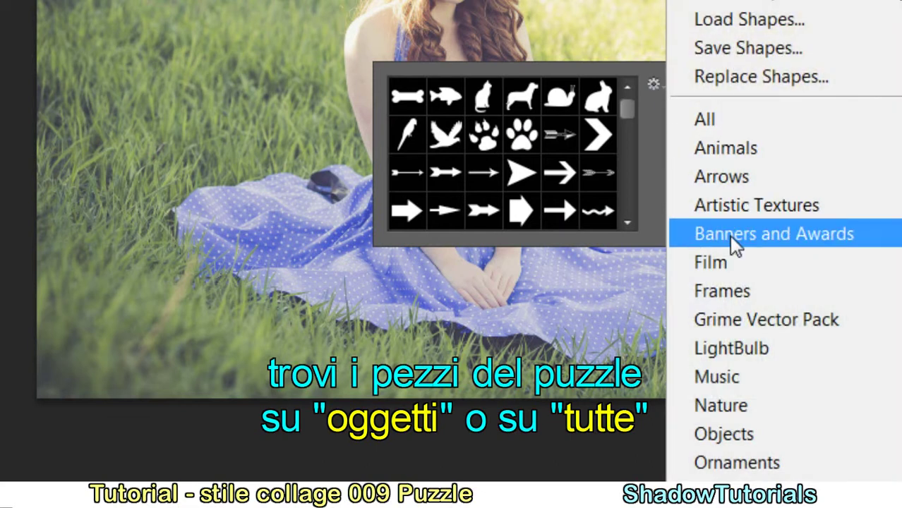
left_click(789, 435)
left_click(389, 136)
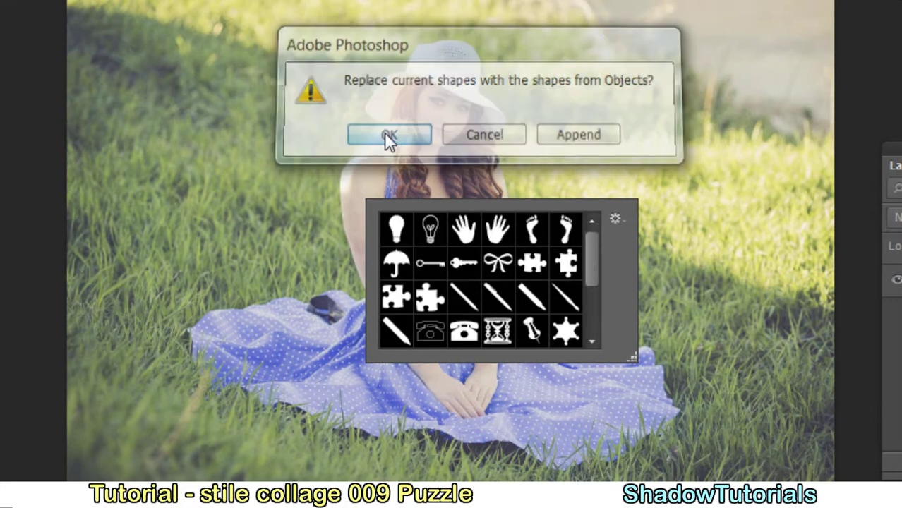
Step: Draw a large jigsaw puzzle piece shape covering the girl
left_click(567, 264)
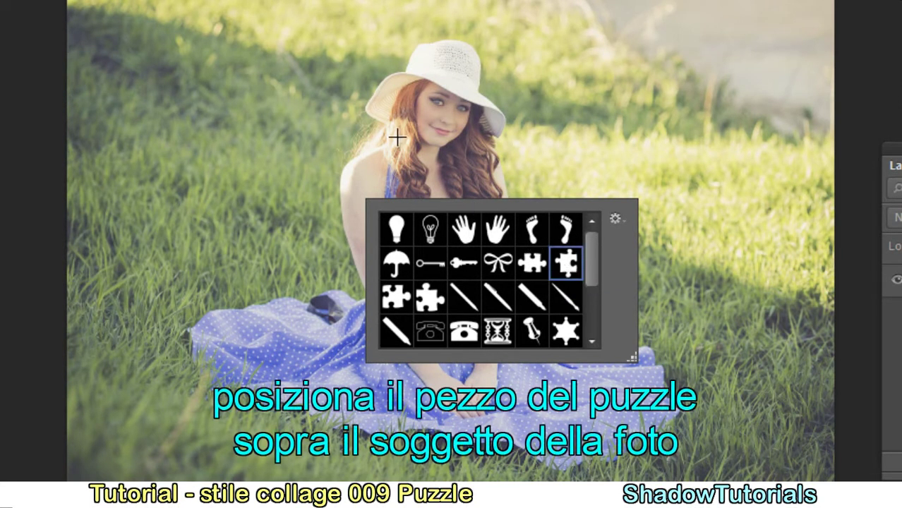
left_click_drag(342, 85, 642, 345)
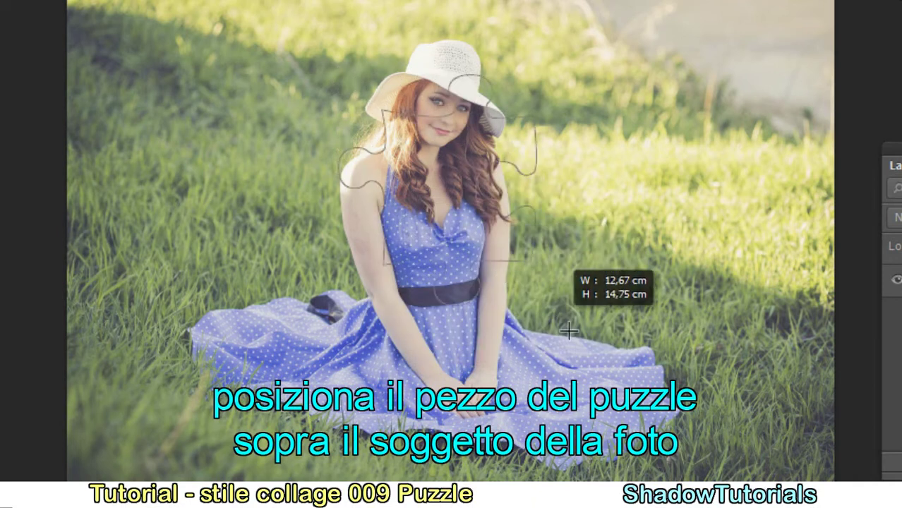
left_click_drag(642, 344, 655, 448)
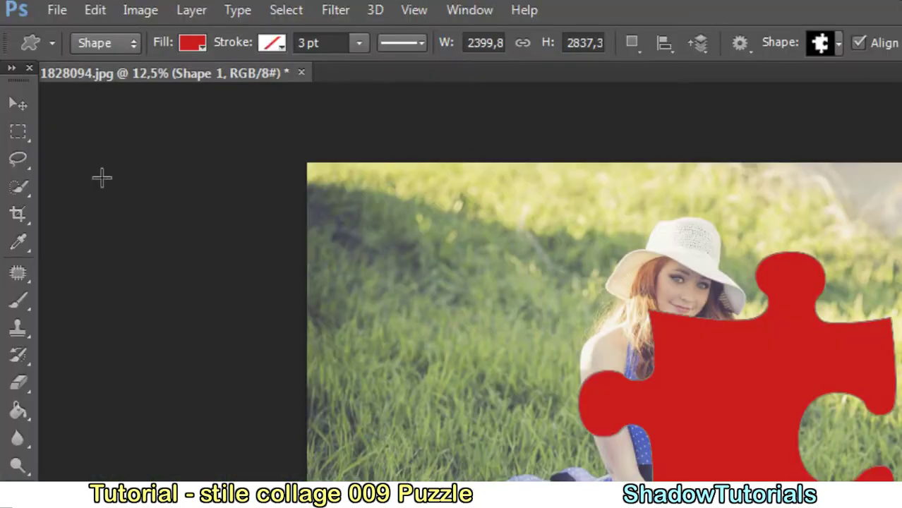
Step: Position the puzzle piece over the girl and set its layer opacity to 30%
left_click(9, 103)
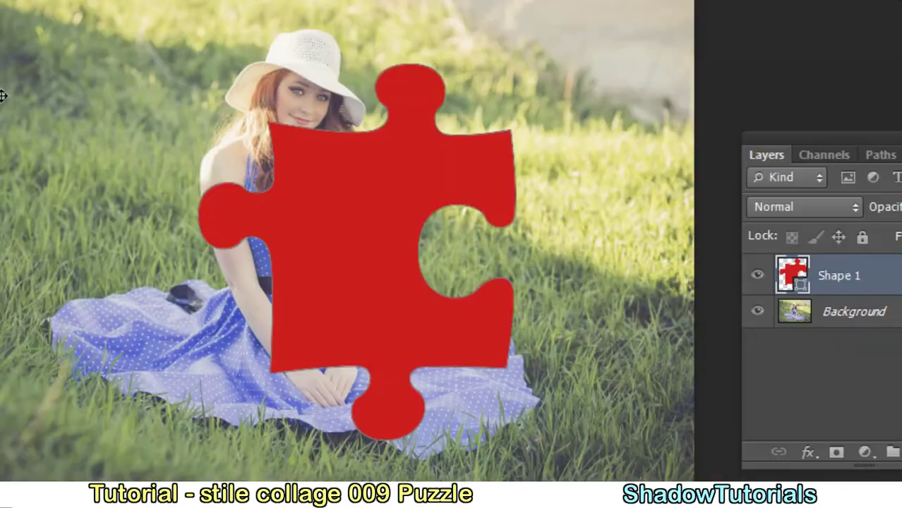
left_click_drag(345, 215, 255, 138)
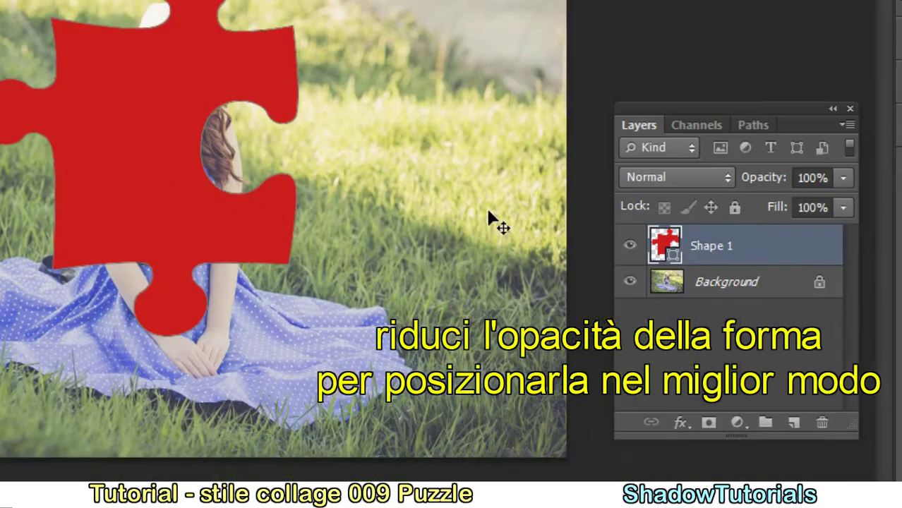
left_click(843, 178)
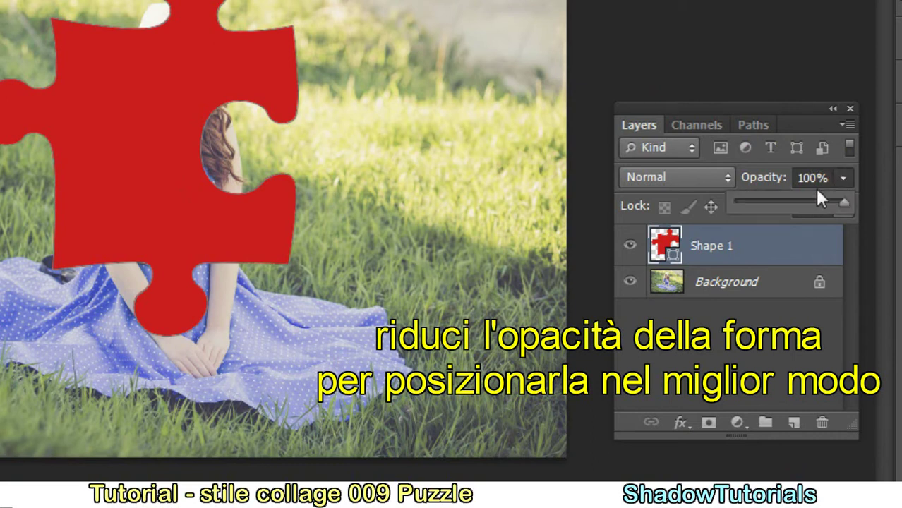
left_click(776, 203)
left_click_drag(767, 202, 764, 202)
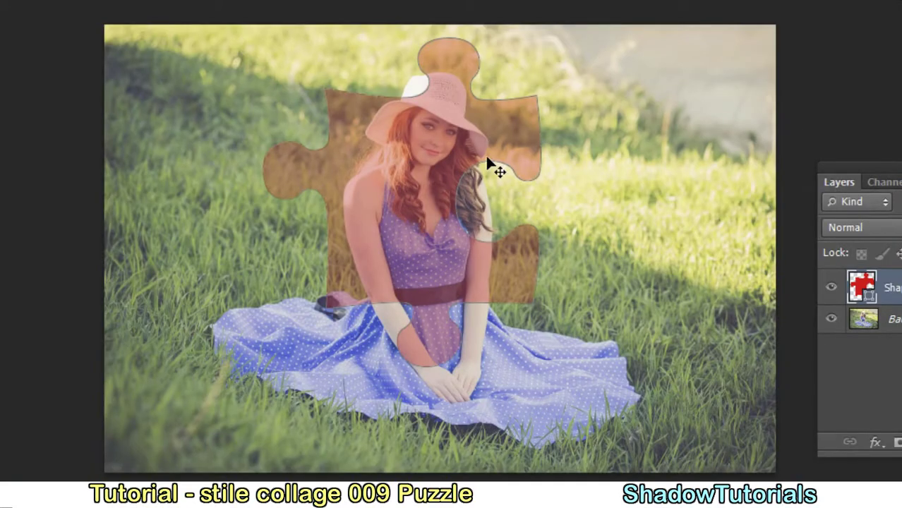
left_click_drag(489, 163, 487, 161)
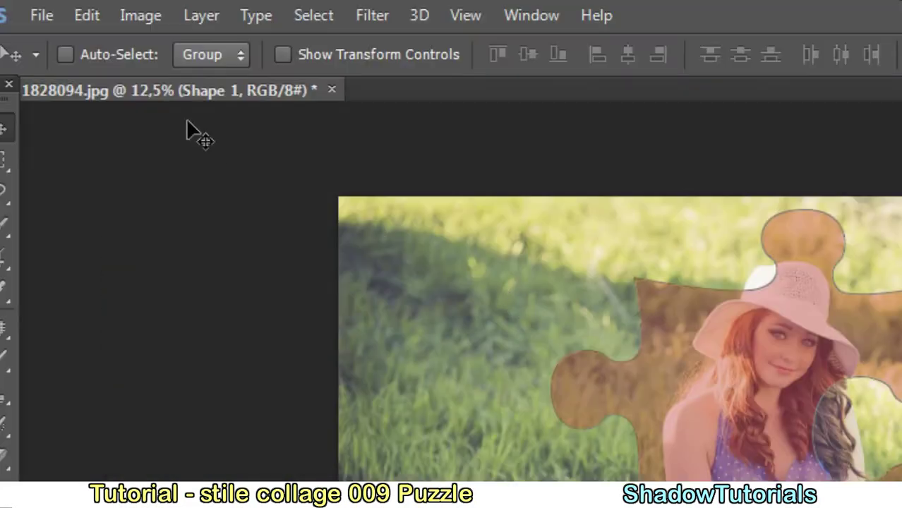
Step: Free Transform the puzzle path: rotate about 4°, shift up-right and widen it
left_click(86, 17)
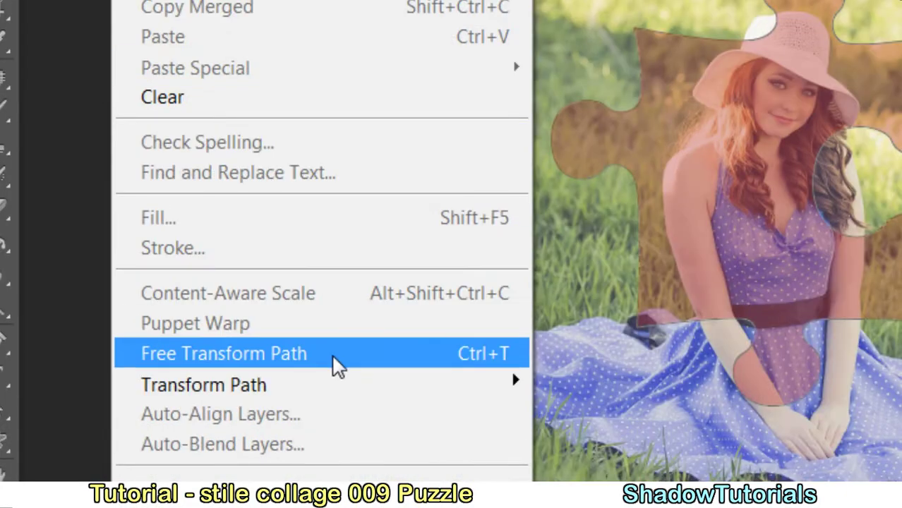
left_click(364, 355)
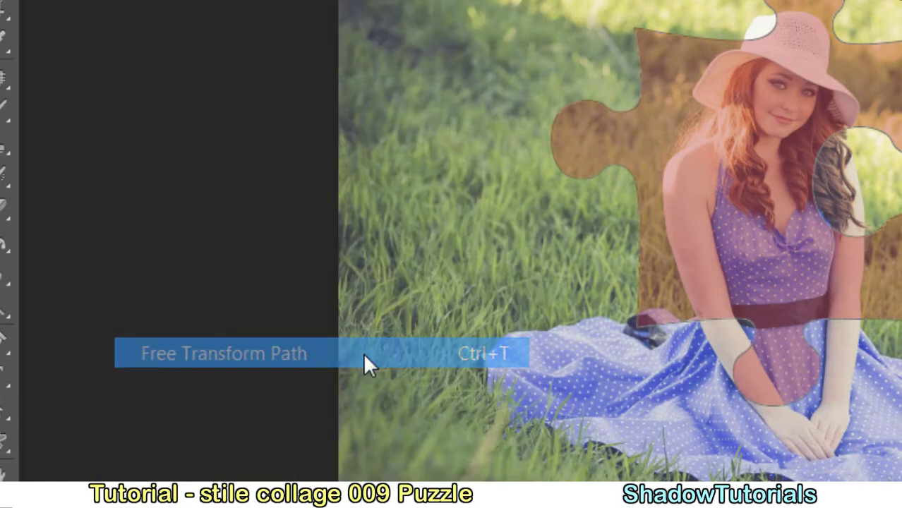
left_click_drag(525, 450, 531, 425)
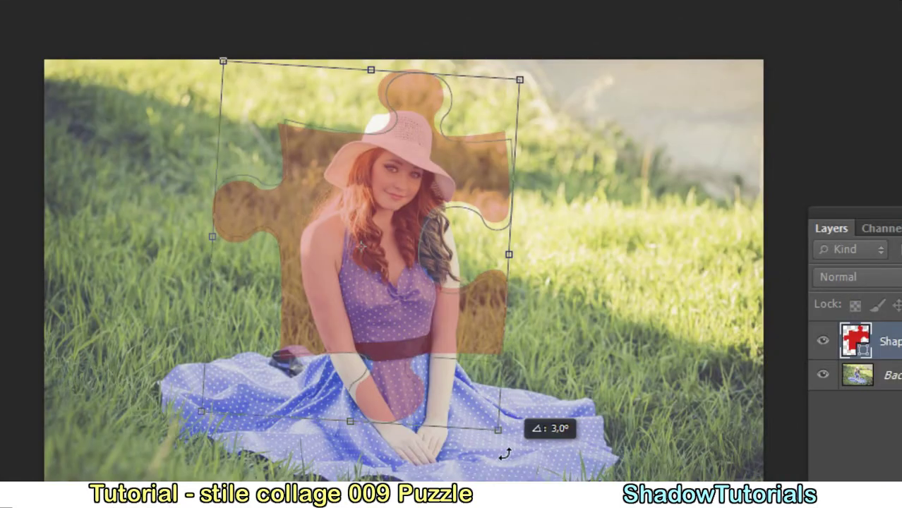
left_click_drag(405, 284, 412, 276)
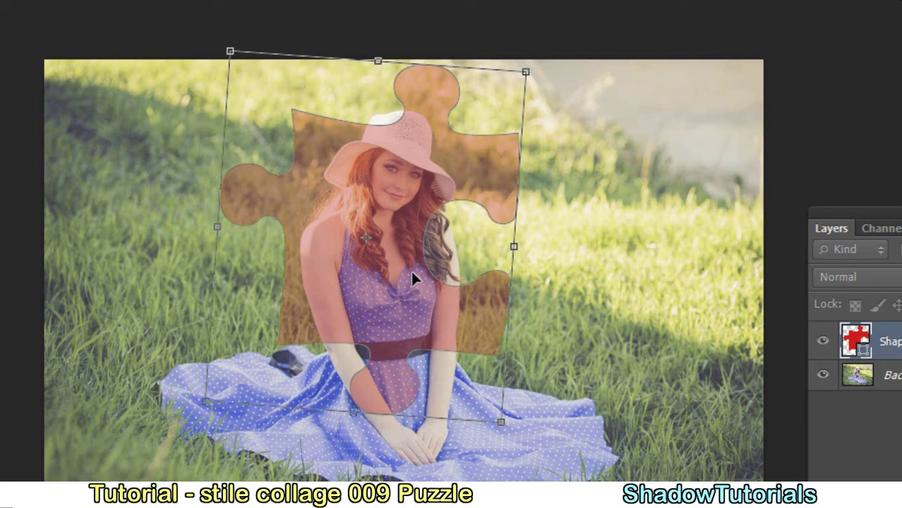
left_click_drag(514, 246, 522, 247)
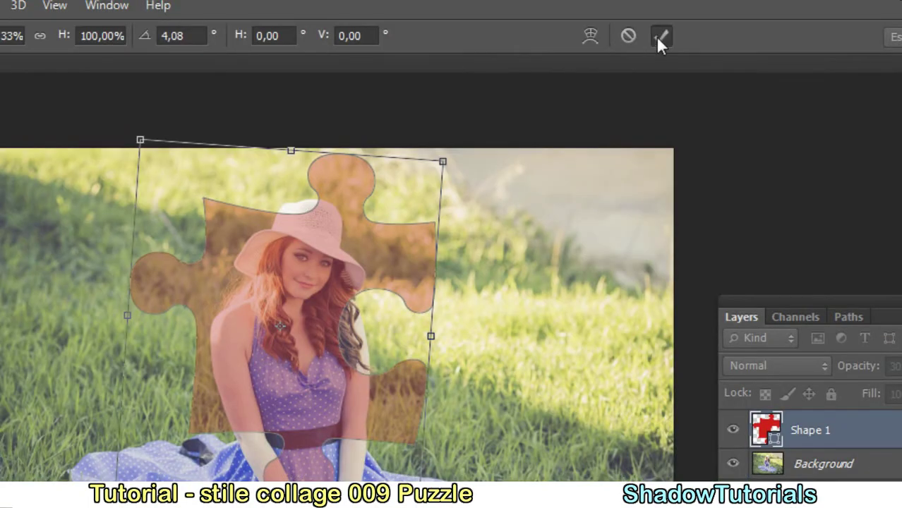
left_click(658, 37)
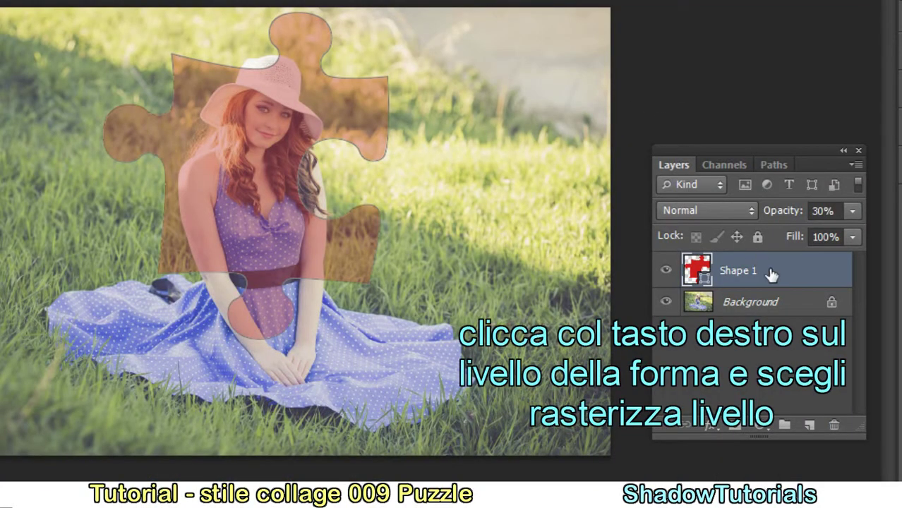
Step: Rasterize Shape 1, load its puzzle outline as a selection, and activate the Background layer
right_click(771, 275)
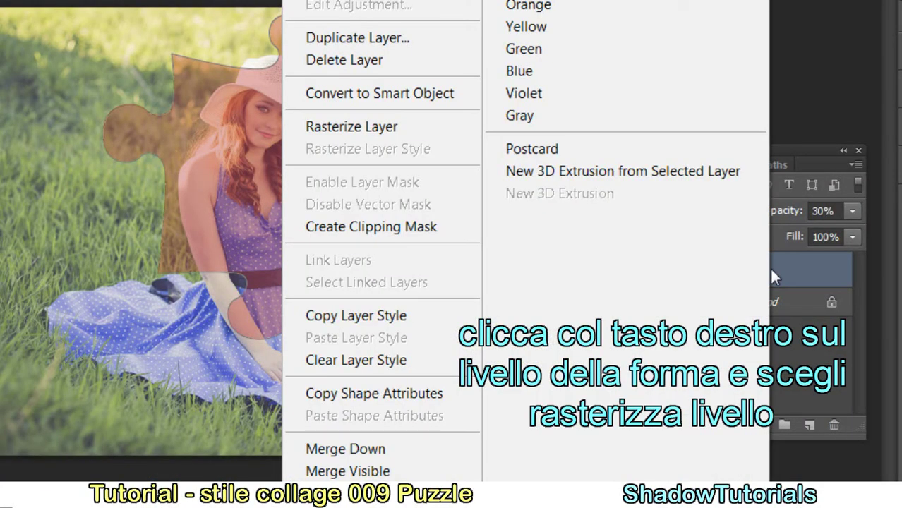
left_click(409, 128)
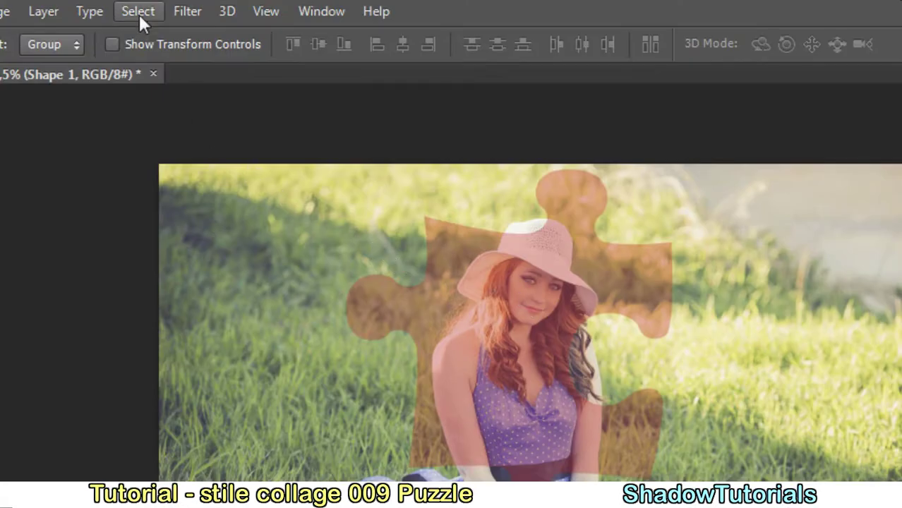
left_click(139, 13)
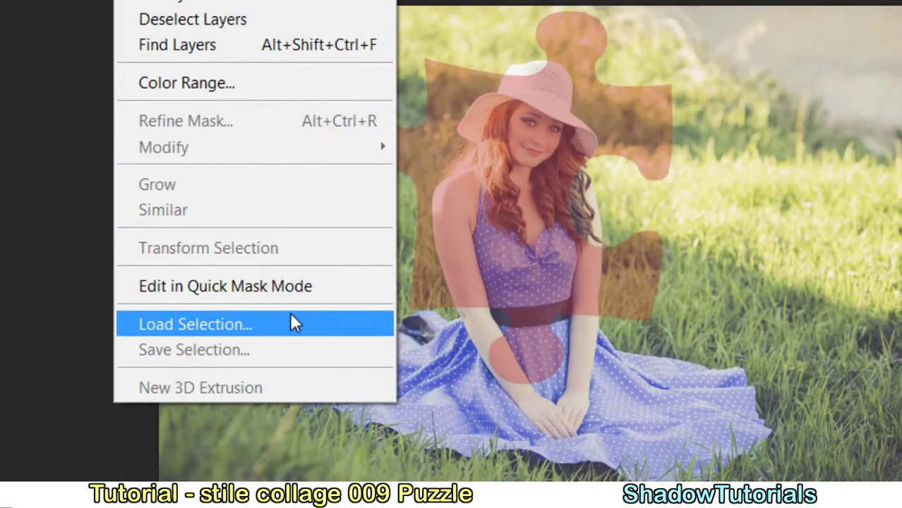
left_click(295, 326)
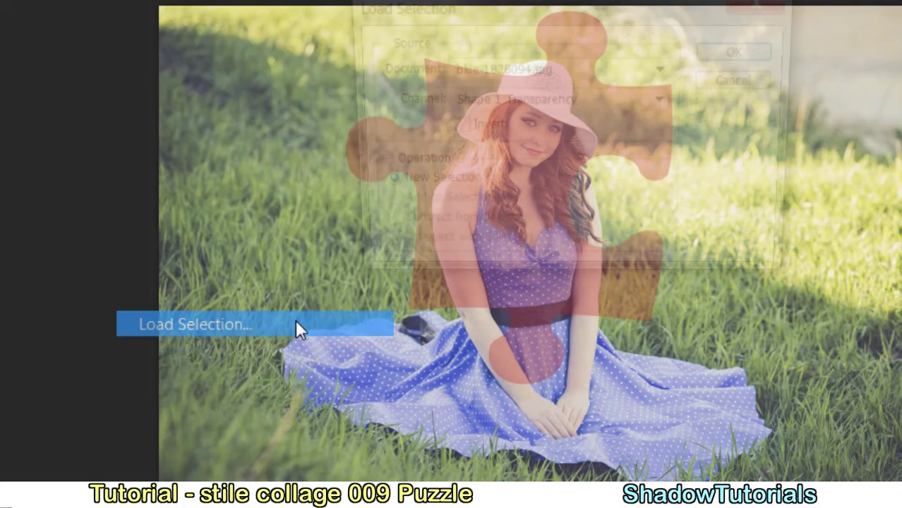
left_click(726, 55)
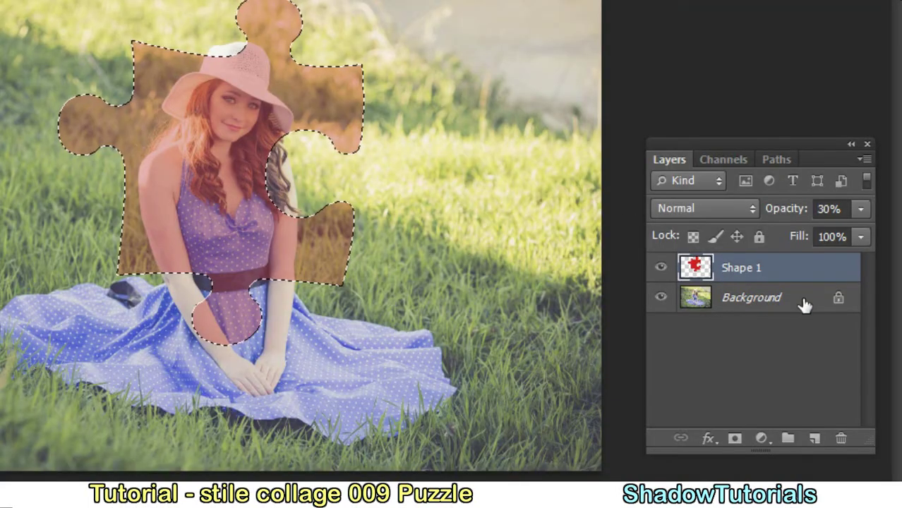
left_click(804, 303)
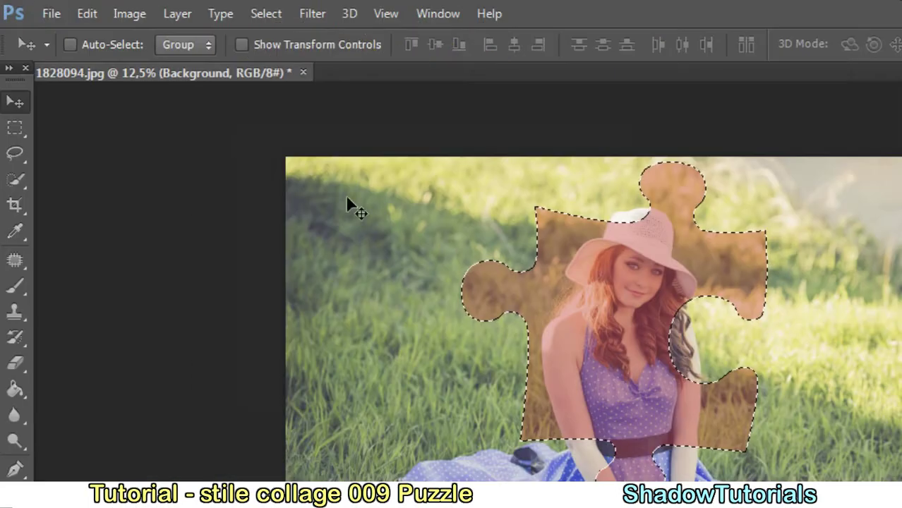
left_click_drag(174, 74, 278, 121)
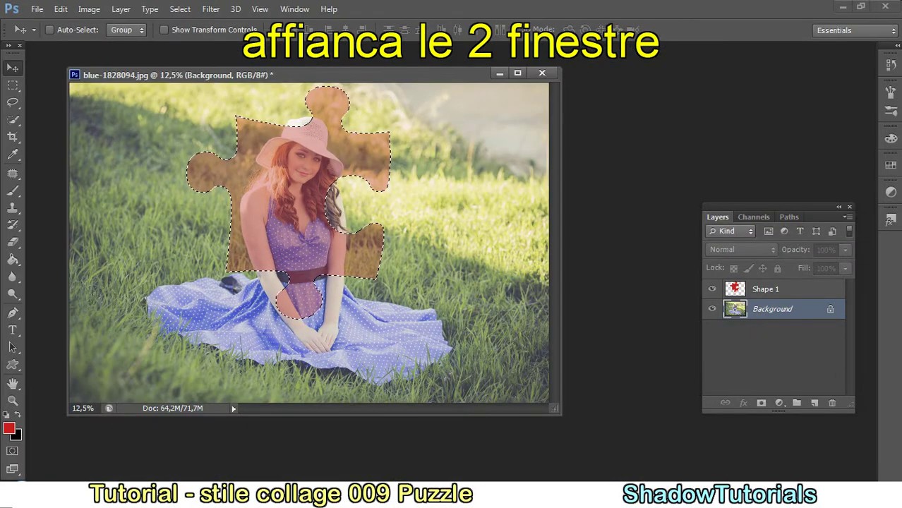
Step: Move the puzzle-shaped photo cutout onto the wood texture document
key("ctrl+Tab")
left_click(472, 138)
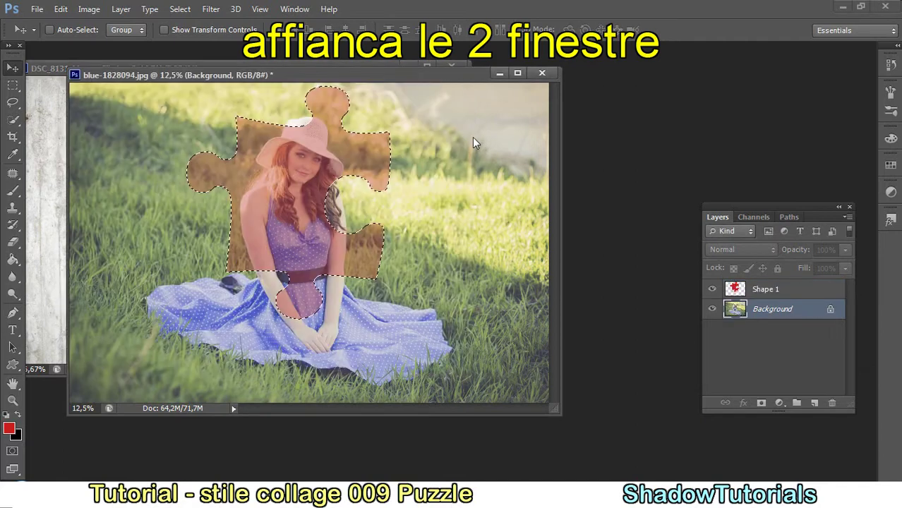
mouse_move(287, 70)
left_mouse_down()
mouse_move(314, 79)
mouse_move(542, 78)
left_mouse_up()
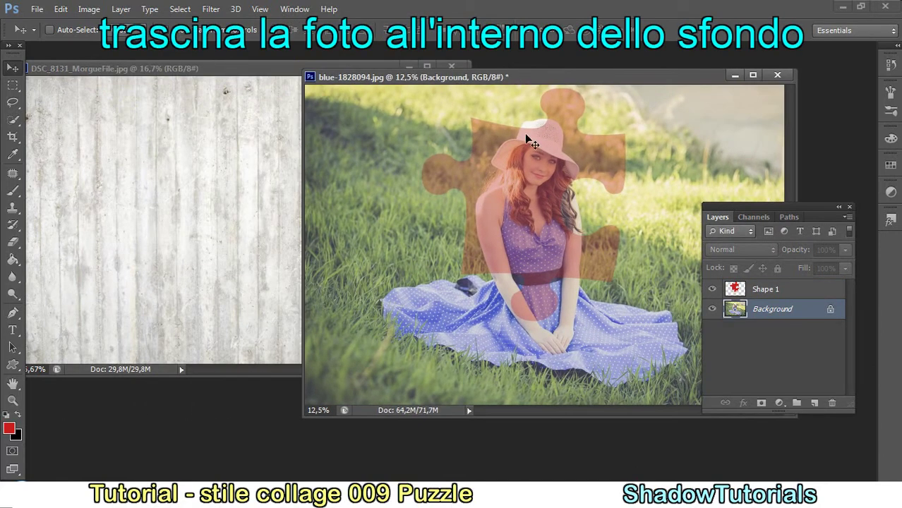
mouse_move(531, 196)
left_mouse_down()
mouse_move(233, 196)
mouse_move(214, 187)
left_mouse_up()
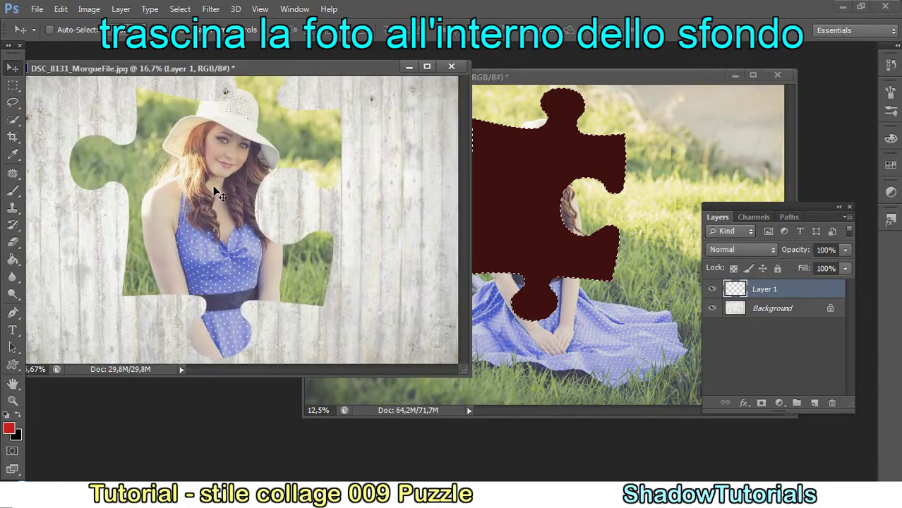
Step: Close blue-1828094.jpg without saving and dock the wood texture document
left_click(777, 74)
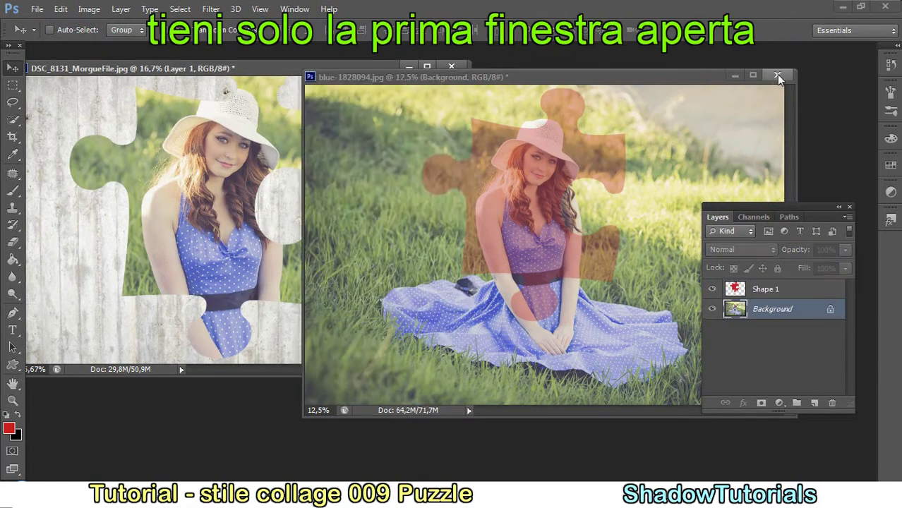
left_click(448, 199)
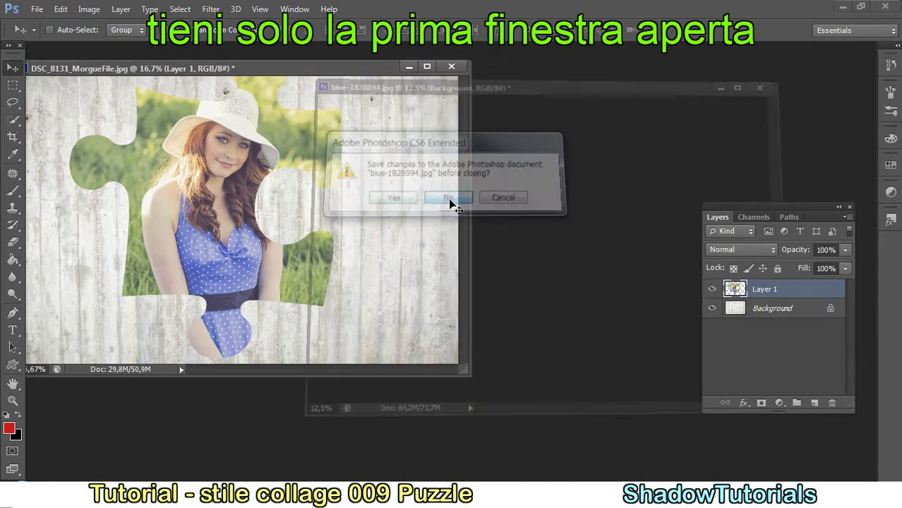
left_click_drag(262, 69, 278, 47)
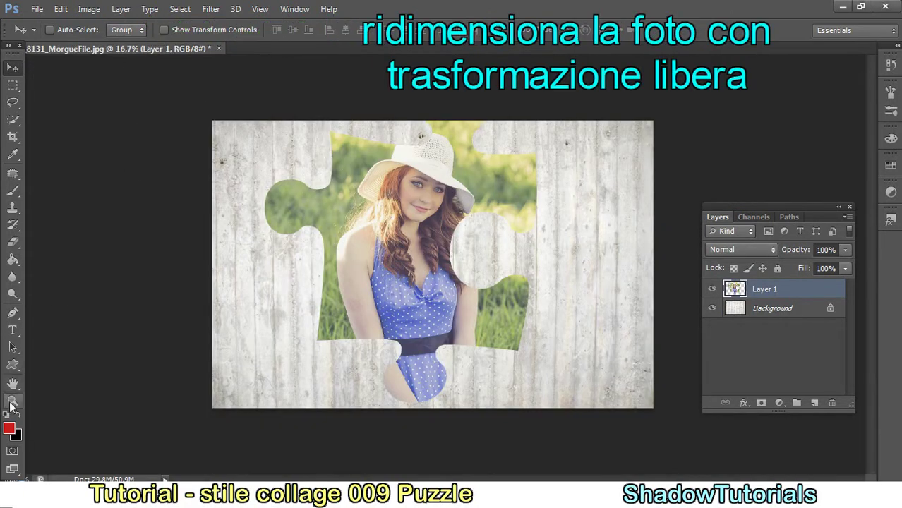
Step: Scale the puzzle photo to about 54%, rotate it about 5°, and move it upper left
left_click(12, 400)
right_click(333, 286)
left_click(372, 295)
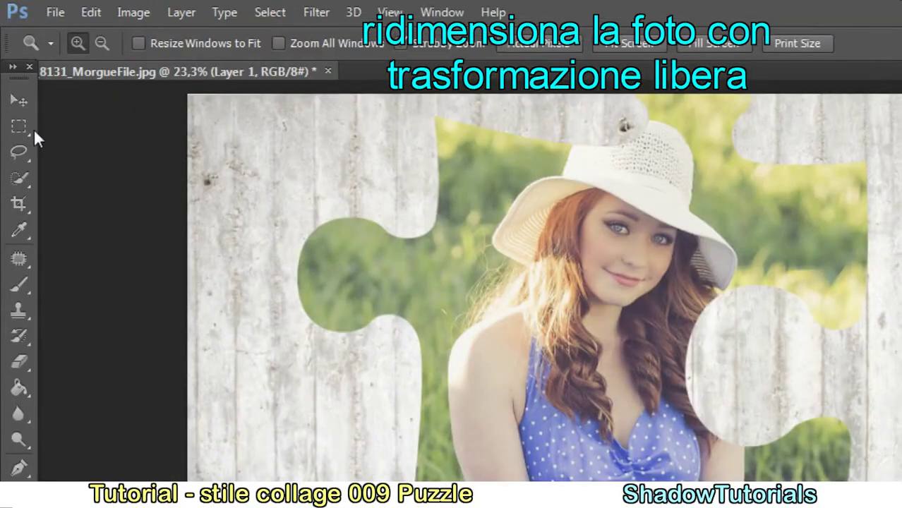
left_click(12, 67)
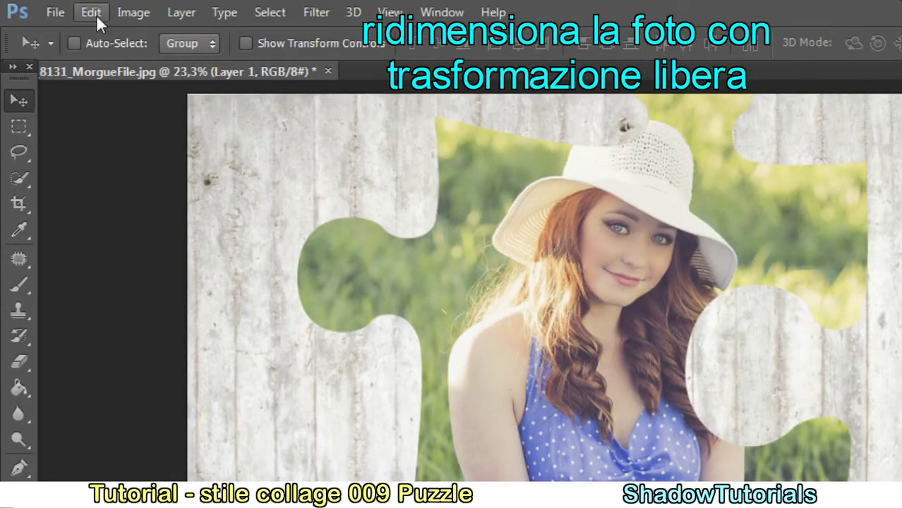
left_click(96, 15)
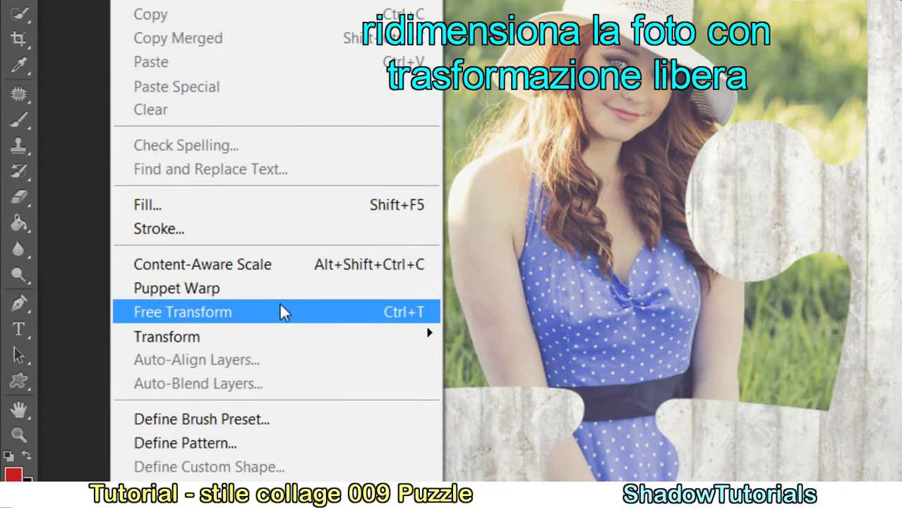
left_click(278, 313)
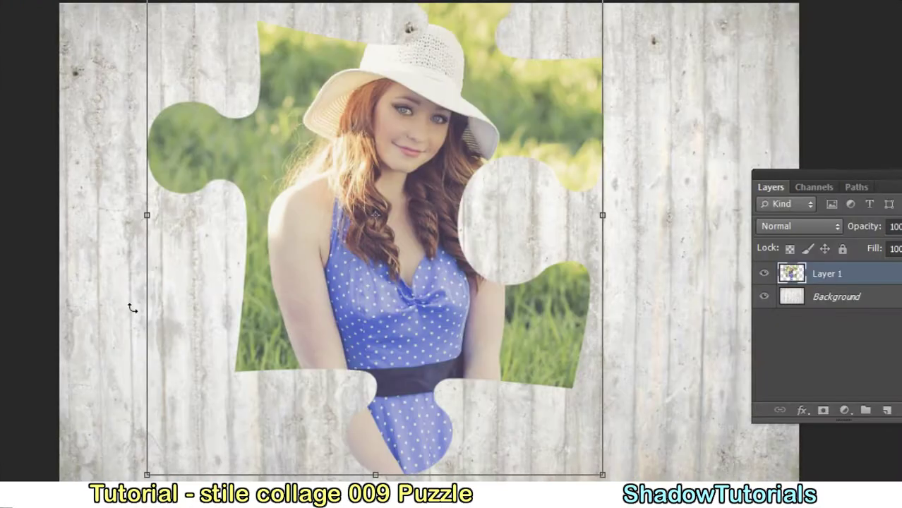
left_click_drag(449, 278, 432, 255)
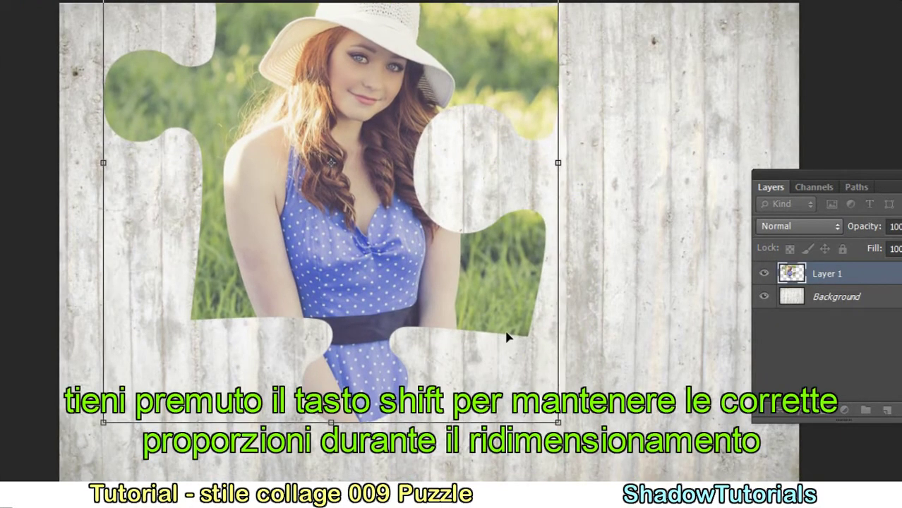
mouse_move(557, 422)
left_mouse_down()
mouse_move(444, 338)
mouse_move(372, 264)
mouse_move(307, 253)
left_mouse_up()
mouse_move(354, 329)
left_mouse_down()
mouse_move(350, 312)
mouse_move(360, 329)
mouse_move(321, 316)
left_mouse_up()
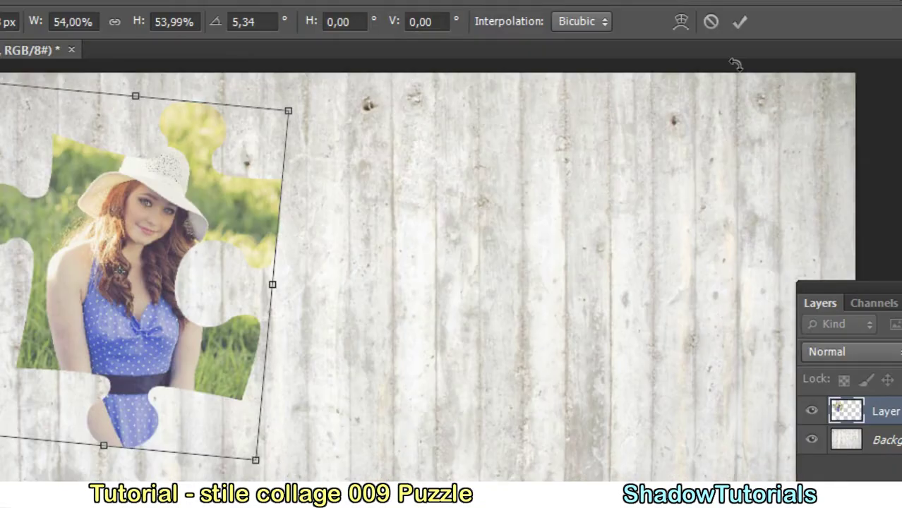
left_click(741, 25)
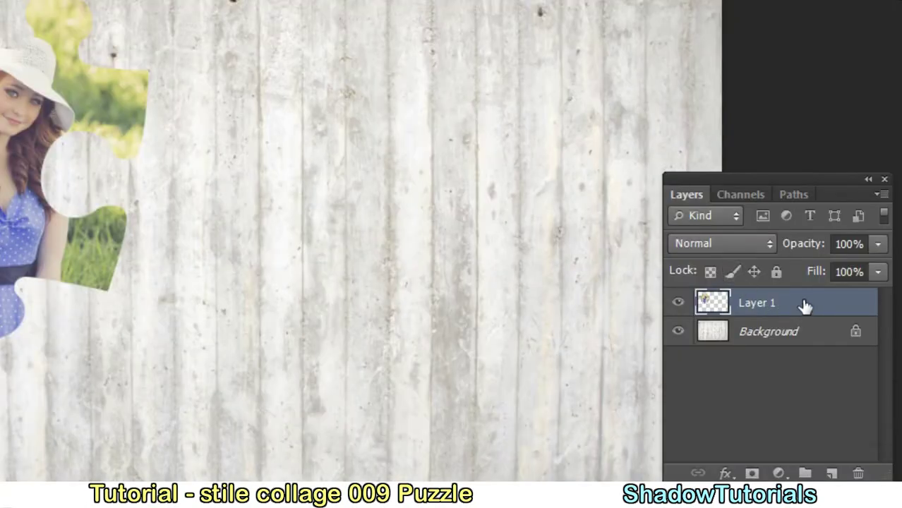
Step: Give Layer 1 a Bevel & Emboss with Contour at size 16 px
double_click(804, 300)
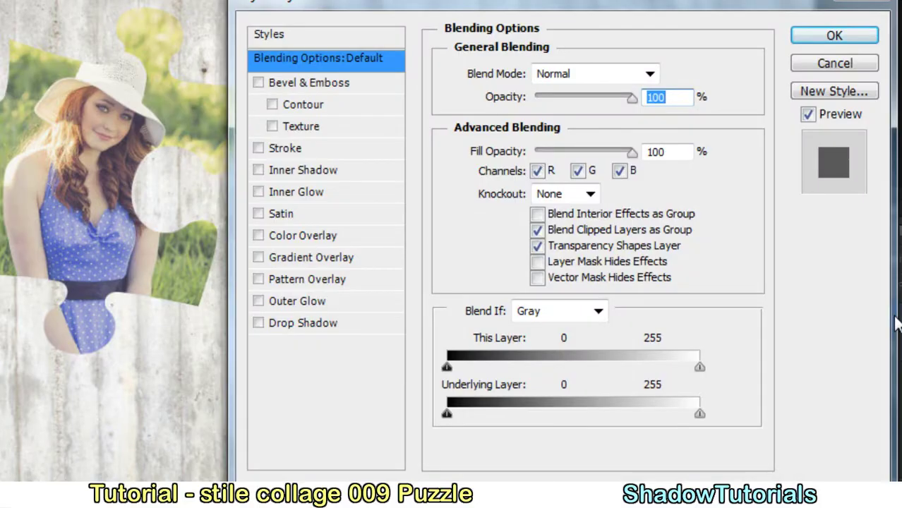
left_click(300, 103)
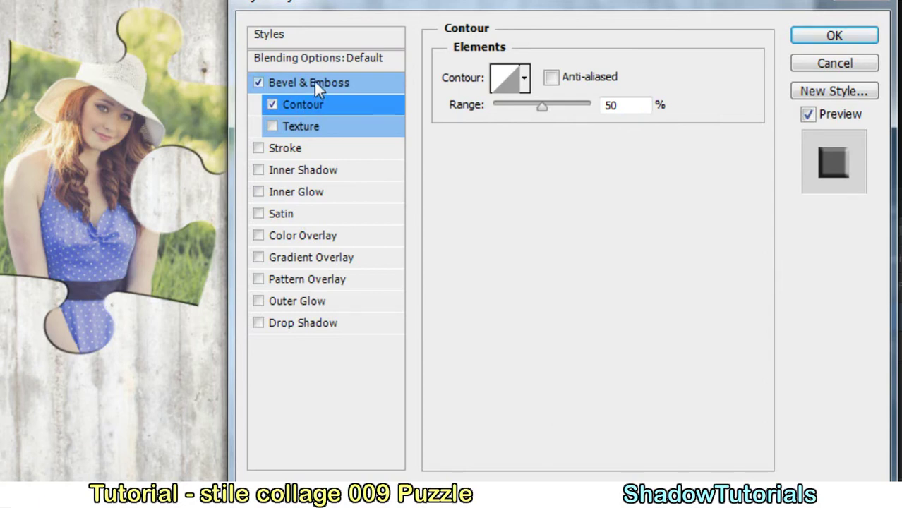
left_click(314, 82)
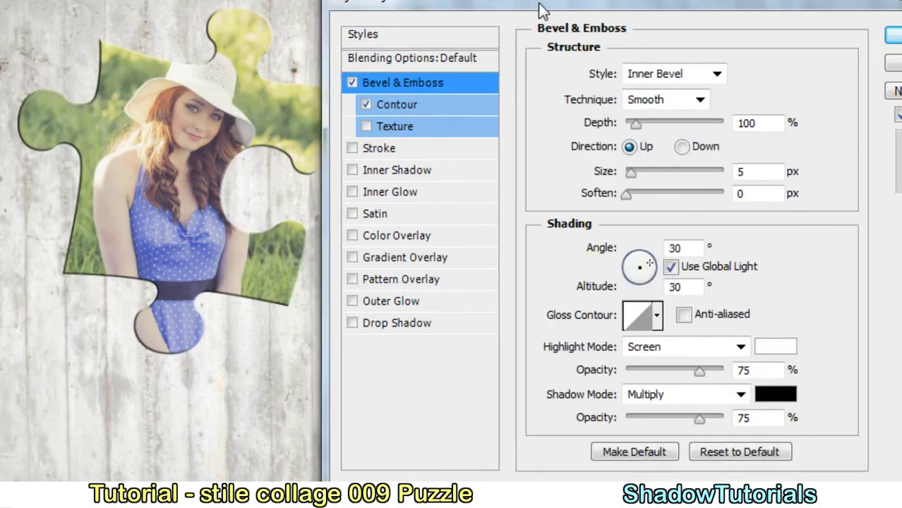
left_click_drag(650, 173, 661, 173)
left_click_drag(666, 264, 668, 267)
left_click(668, 266)
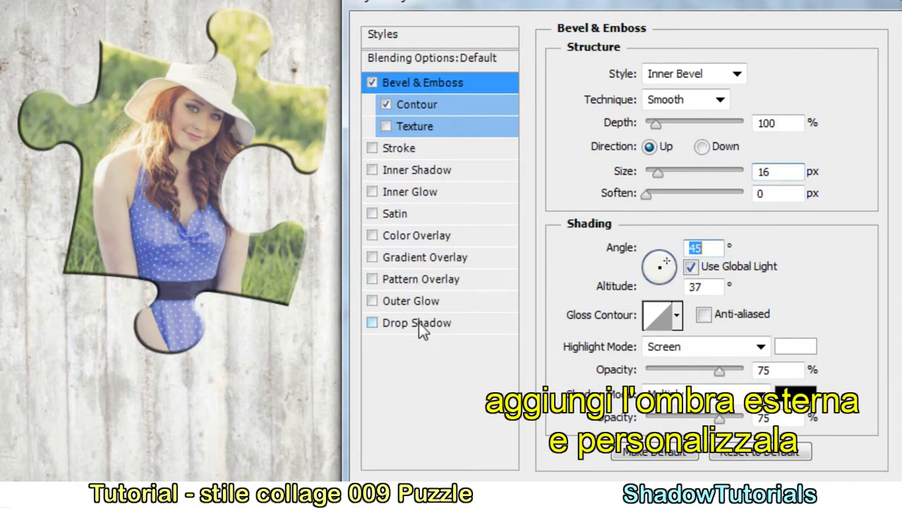
Step: Add a drop shadow with 21 px distance and a larger, softer size
left_click(418, 322)
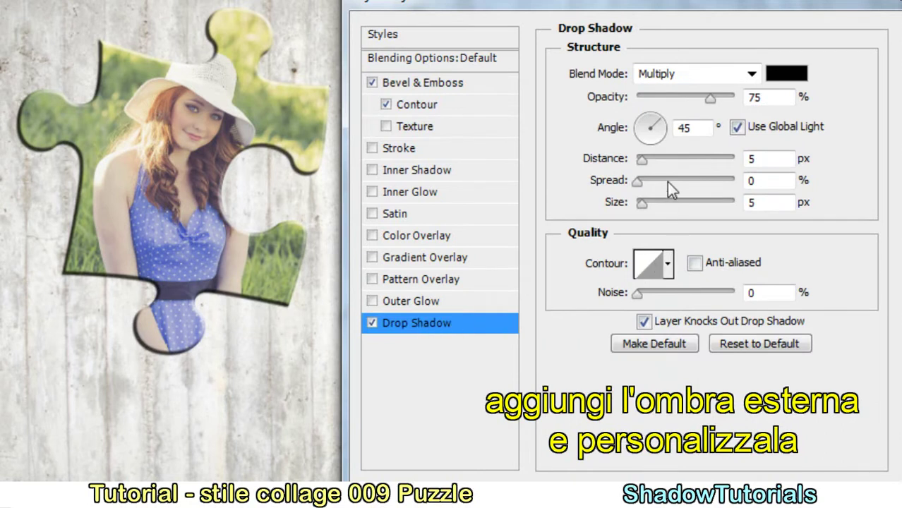
left_click_drag(642, 163, 657, 163)
left_click_drag(642, 205, 659, 204)
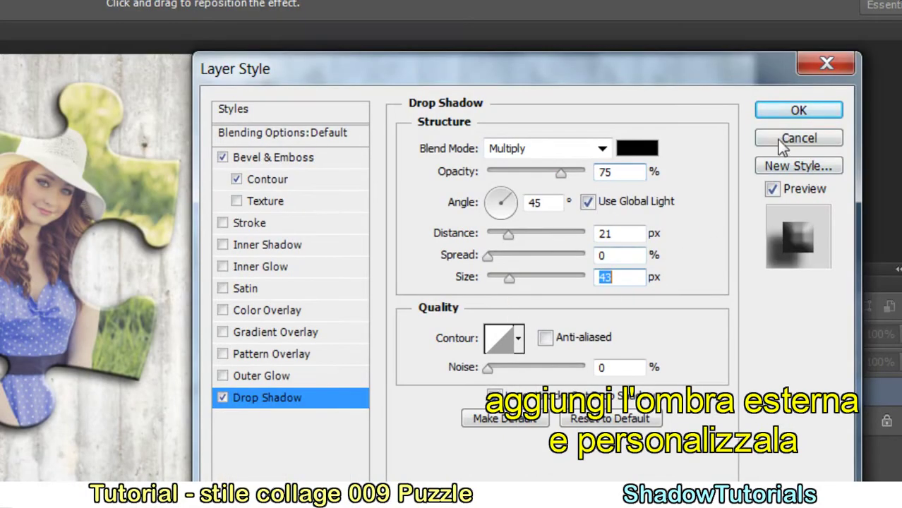
left_click(783, 112)
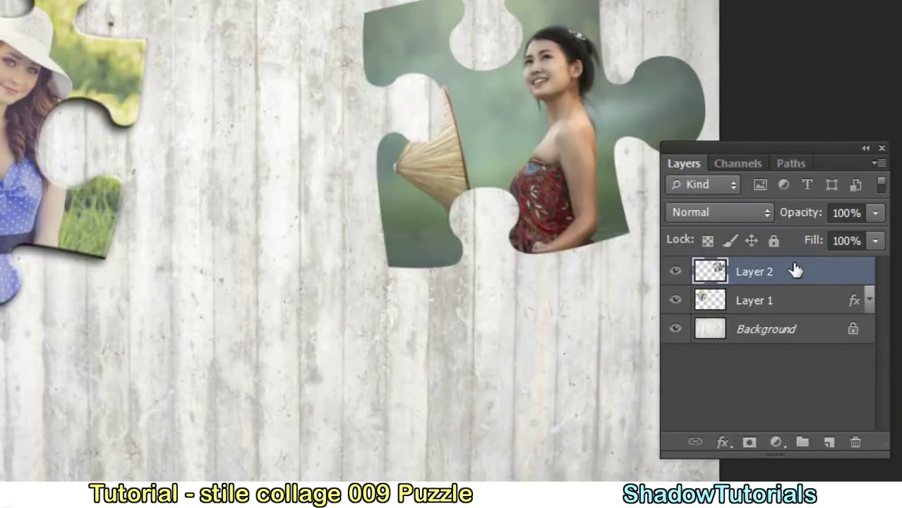
Step: Copy Layer 1's layer style and paste it onto Layer 2
left_click(795, 307)
right_click(795, 307)
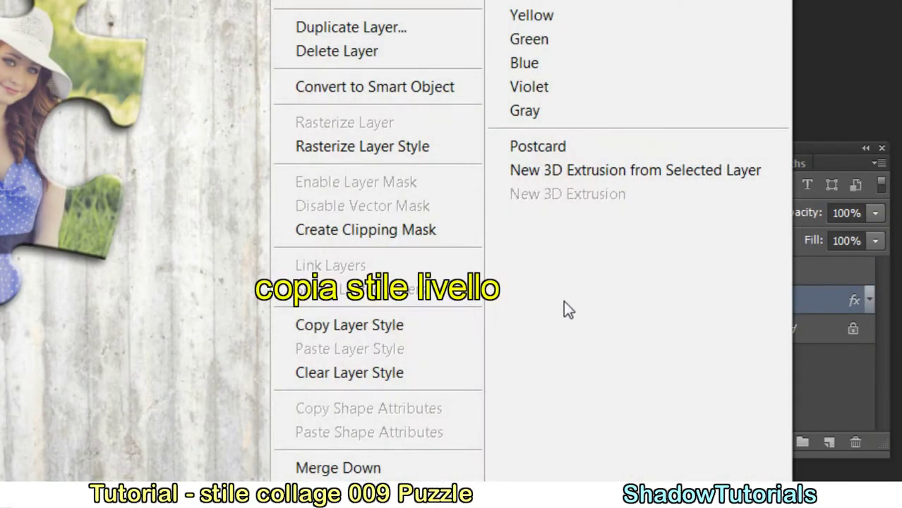
left_click(419, 326)
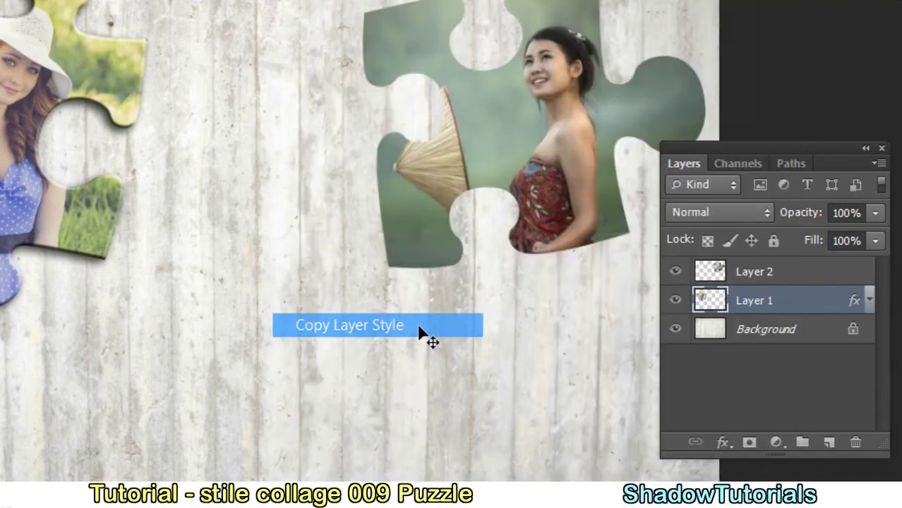
left_click(803, 278)
right_click(801, 278)
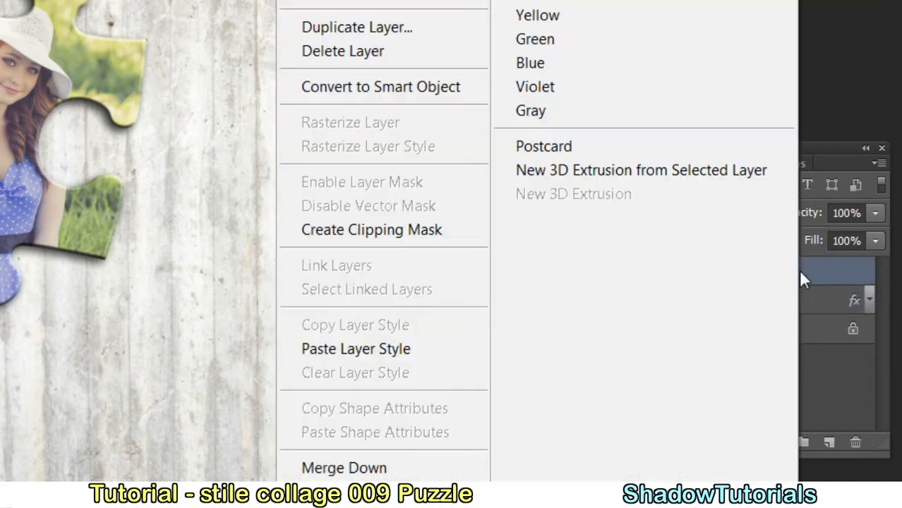
left_click(415, 347)
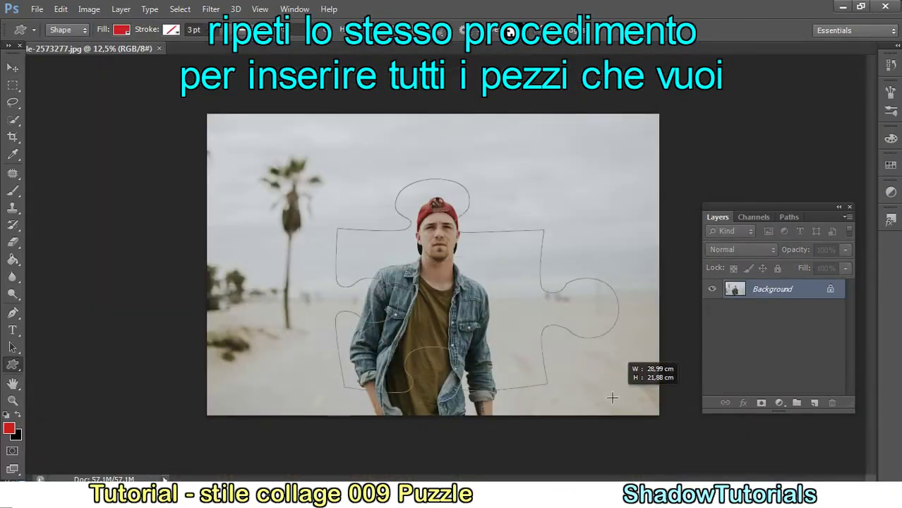
Step: Rotate the puzzle shape about 7° over the man and load it as a selection
left_click(133, 318)
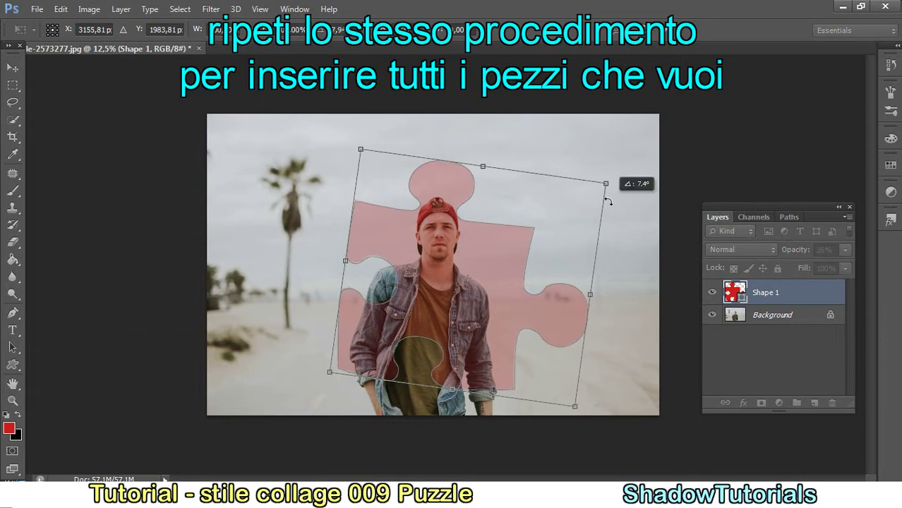
left_click_drag(517, 302, 469, 343)
key("Return")
left_click(733, 291, "ctrl")
left_click(799, 308)
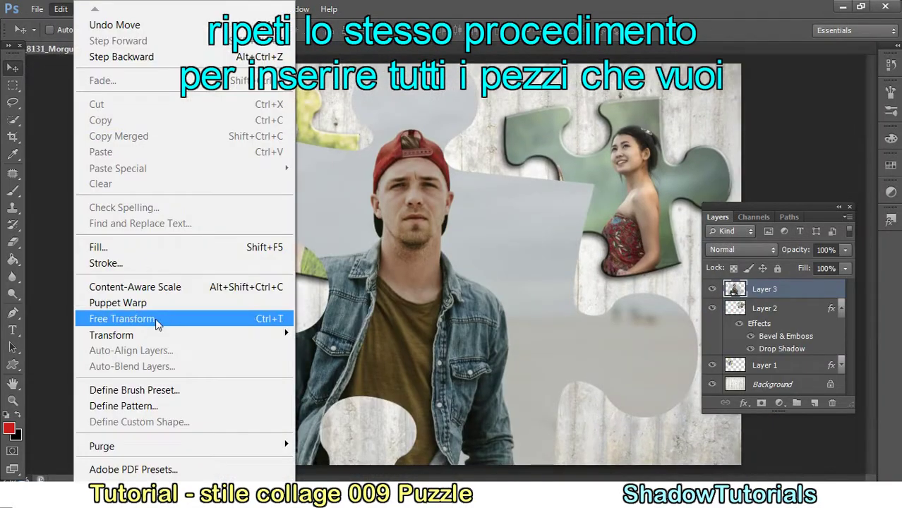
Step: Move the man's puzzle piece to lower centre and paste the bevel and shadow style
left_click(121, 317)
mouse_move(481, 296)
left_mouse_down()
mouse_move(496, 334)
mouse_move(487, 325)
left_mouse_up()
key("Return")
right_click(793, 286)
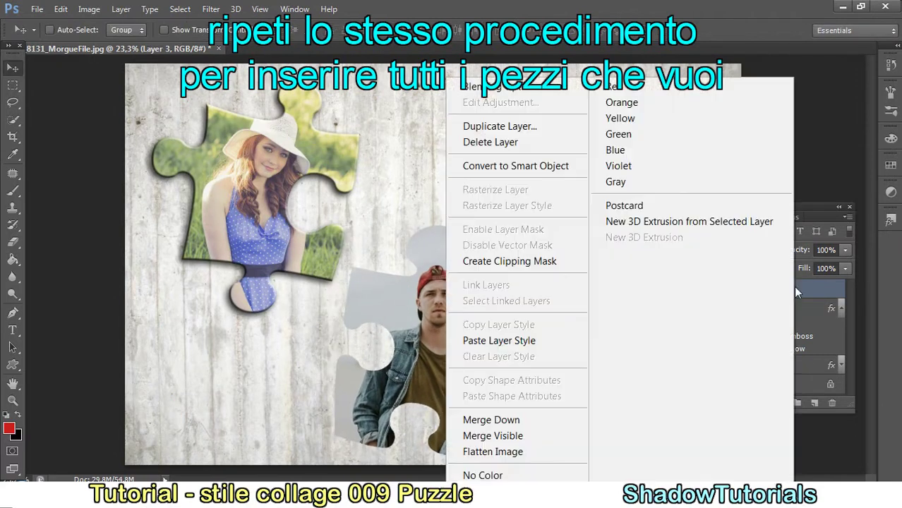
left_click(493, 282)
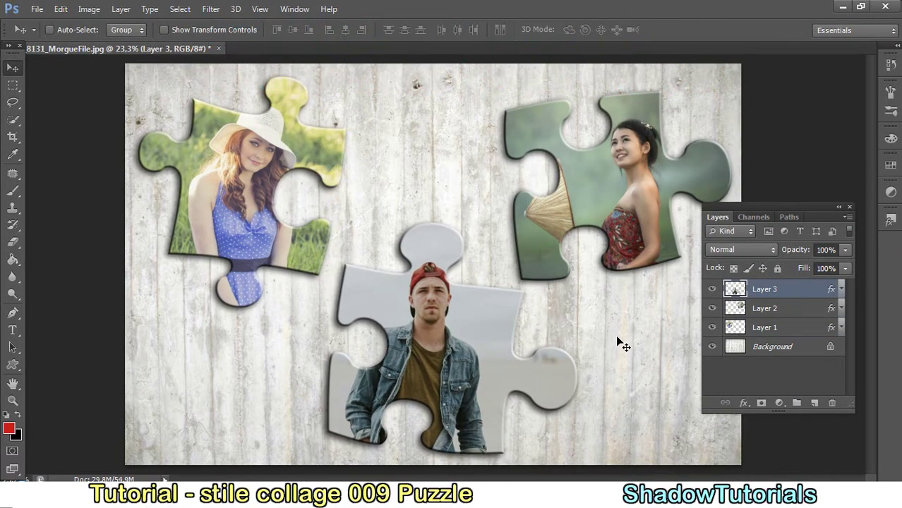